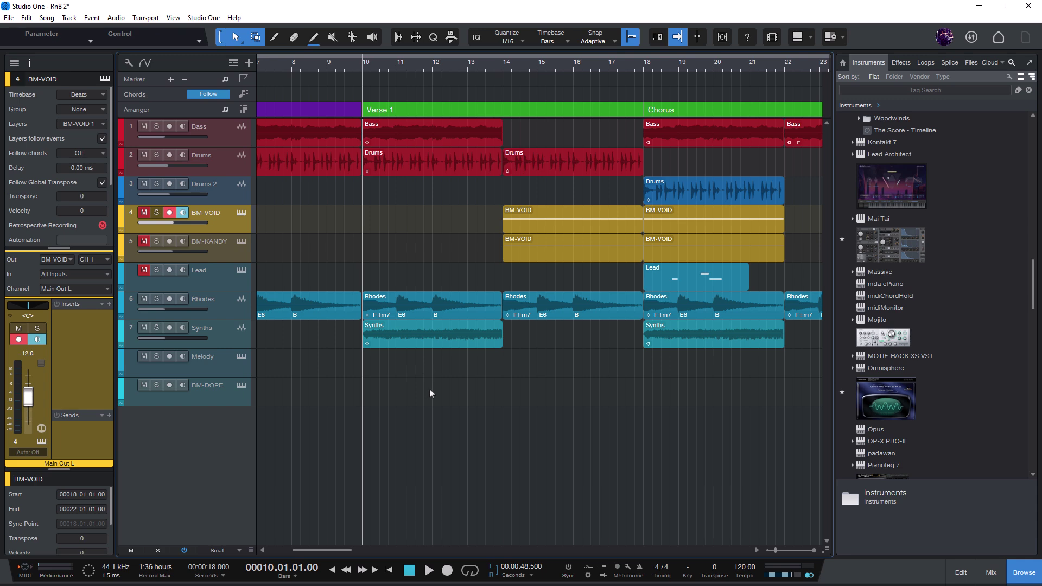
Check that stopping playback from bar 10 halts in place, then enable Return to Start on Stop.
key(space)
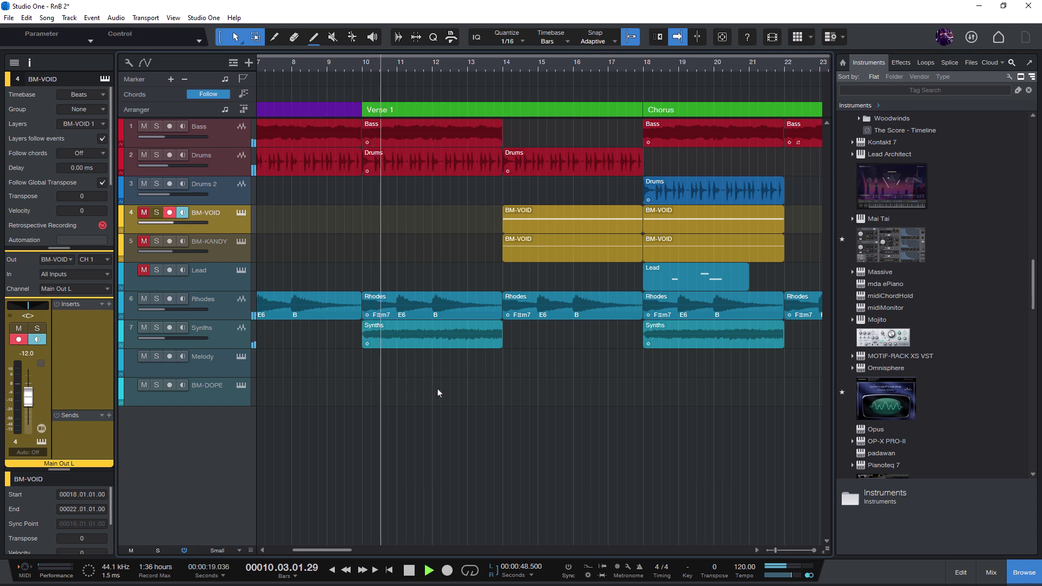
key(space)
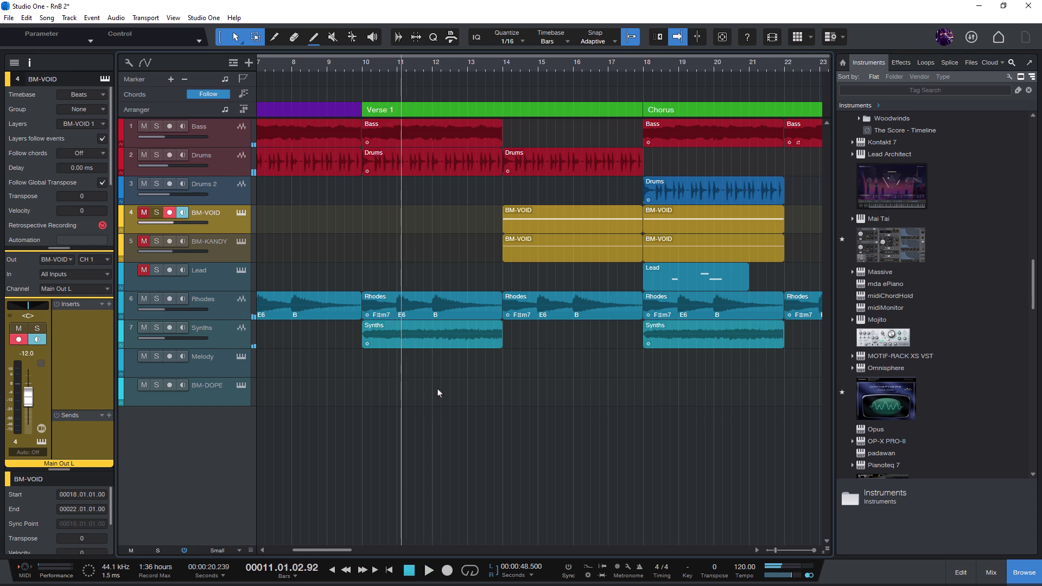
key(space)
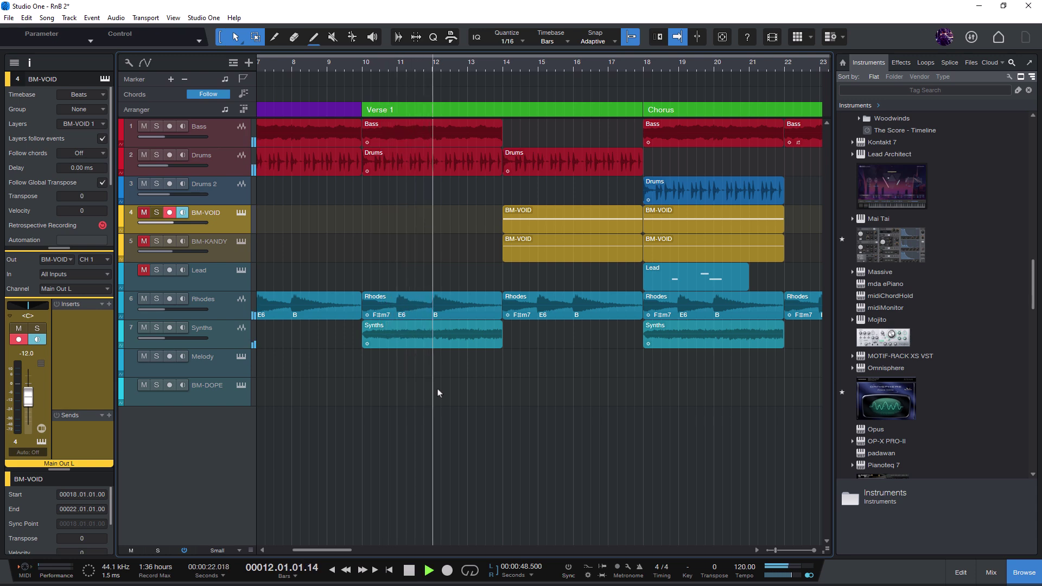
key(space)
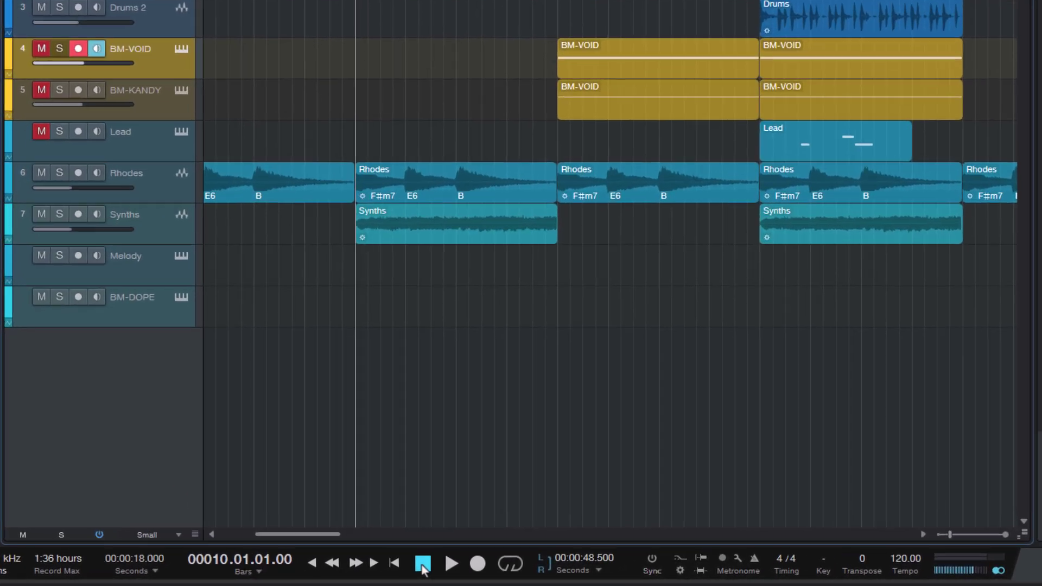
right_click(408, 570)
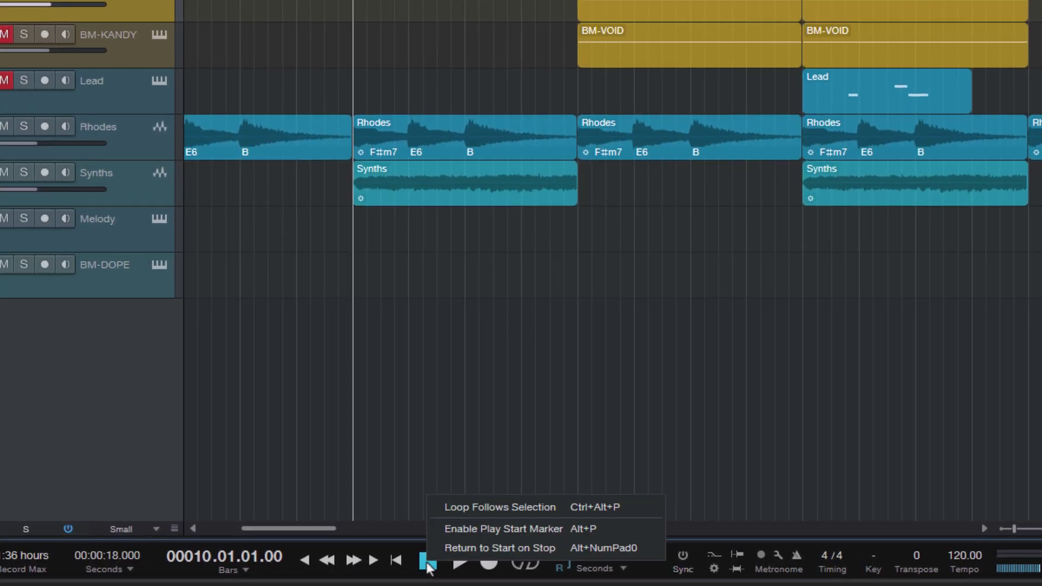
click(457, 551)
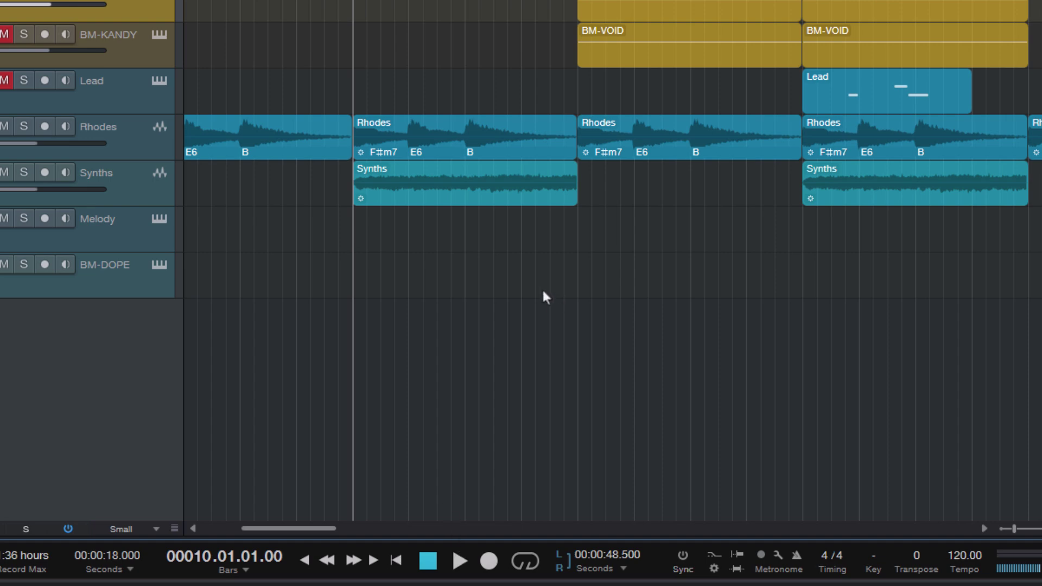
Test playback from bars 10, 12 and 14, confirming the playhead returns to each start point on stop.
key(space)
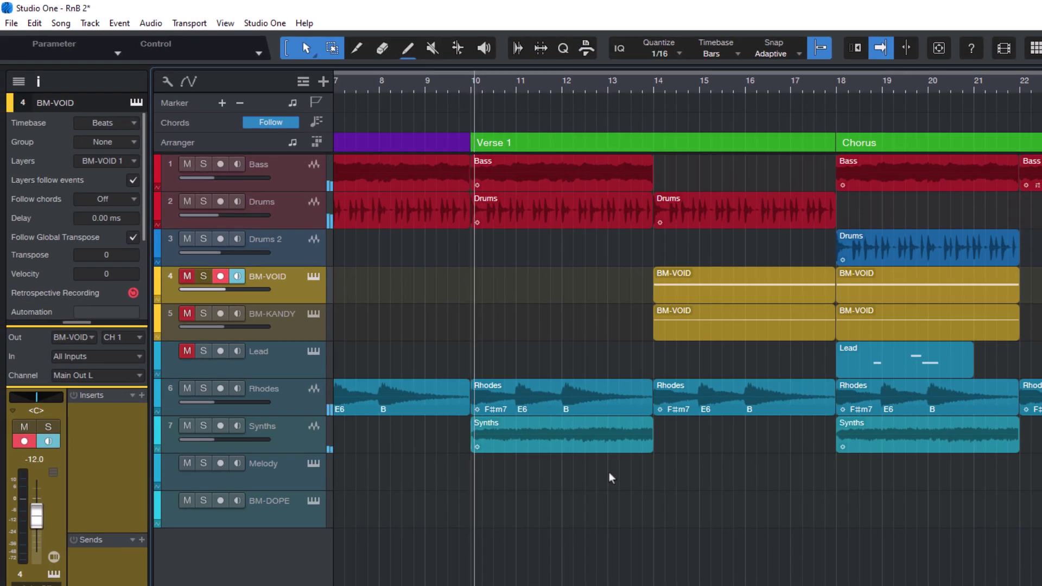
key(space)
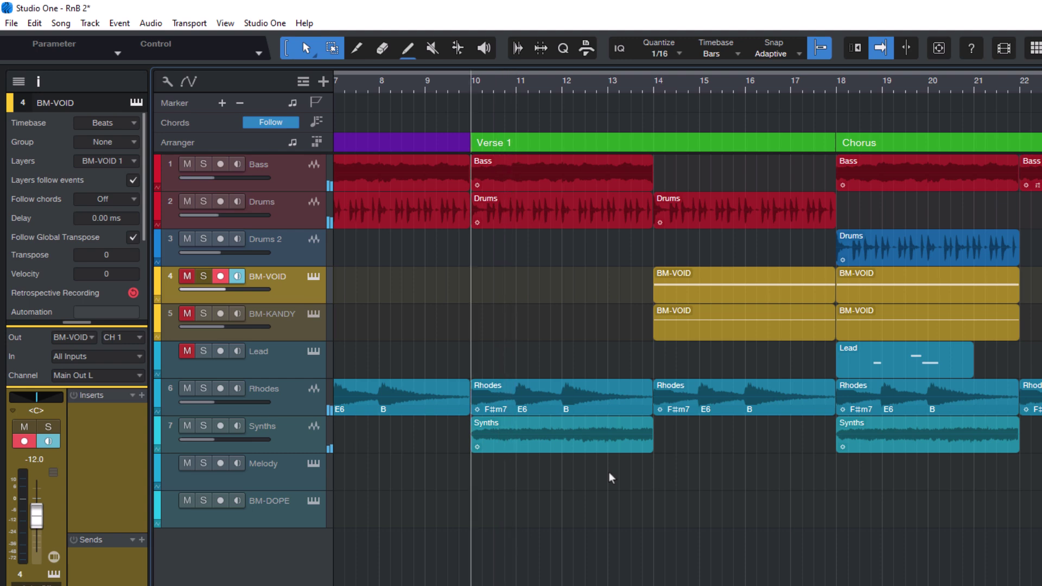
key(space)
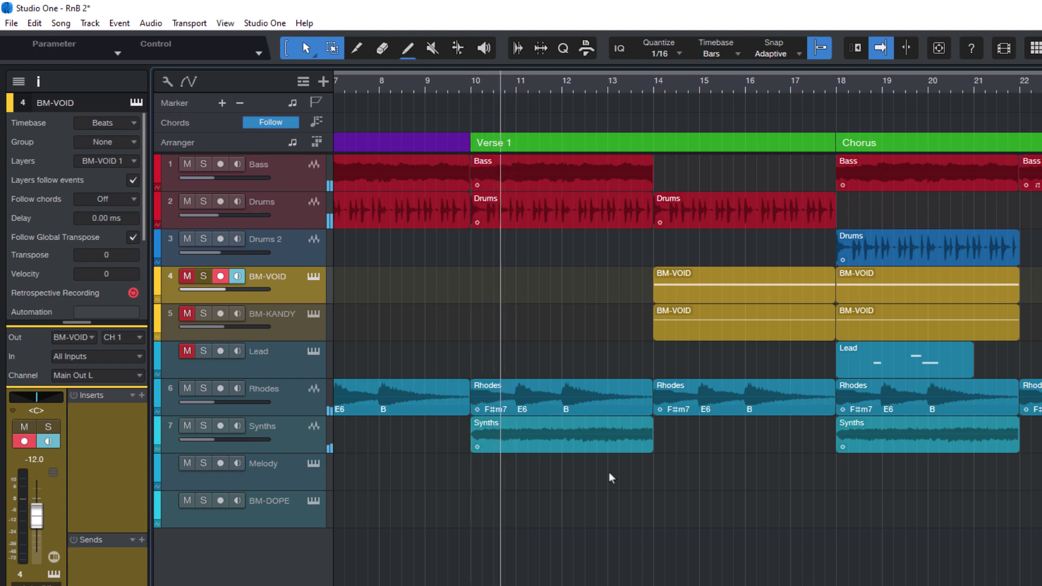
key(space)
click(562, 89)
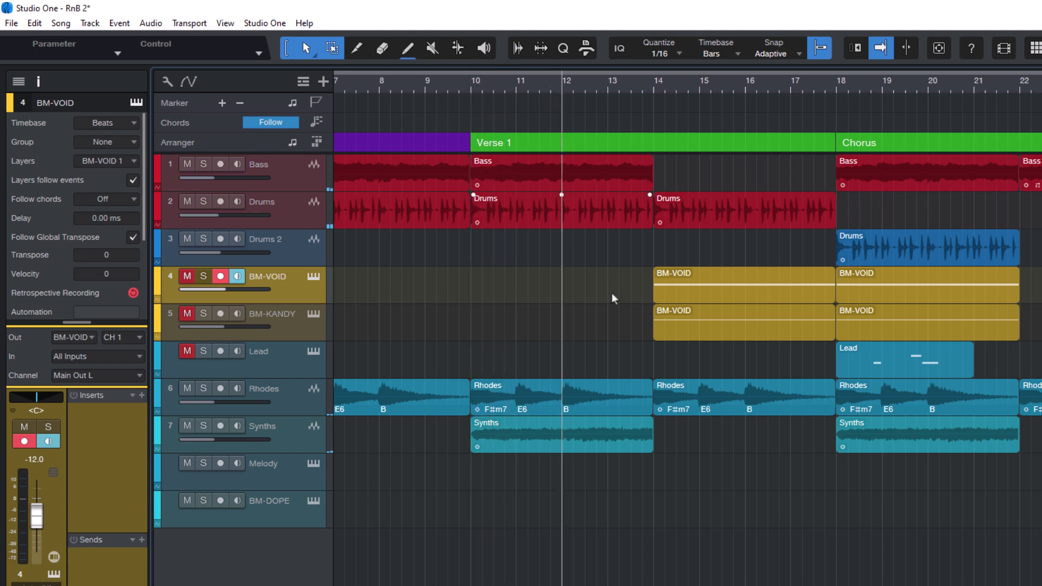
key(space)
key(space)
click(653, 83)
key(space)
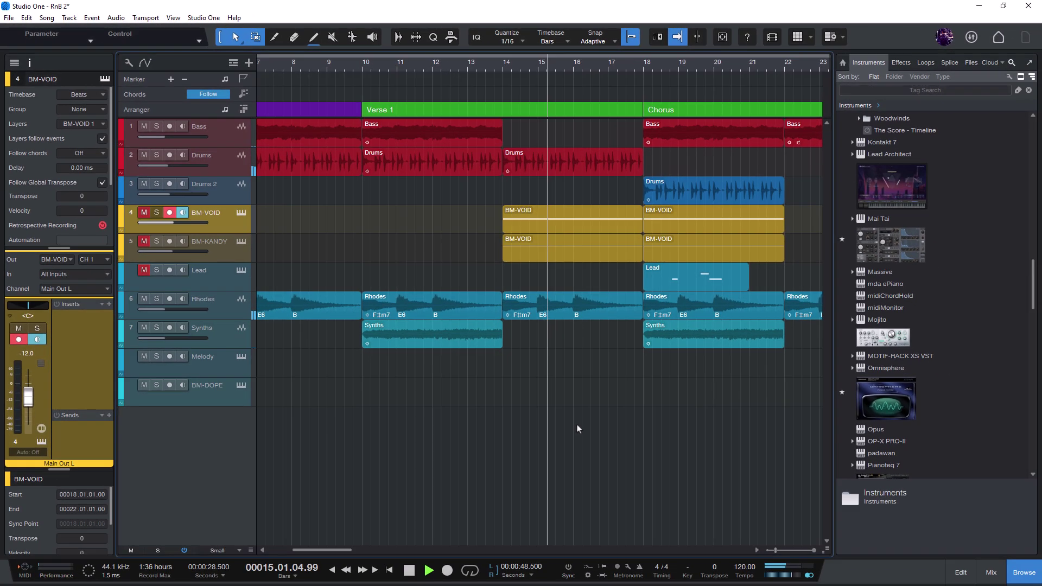
key(space)
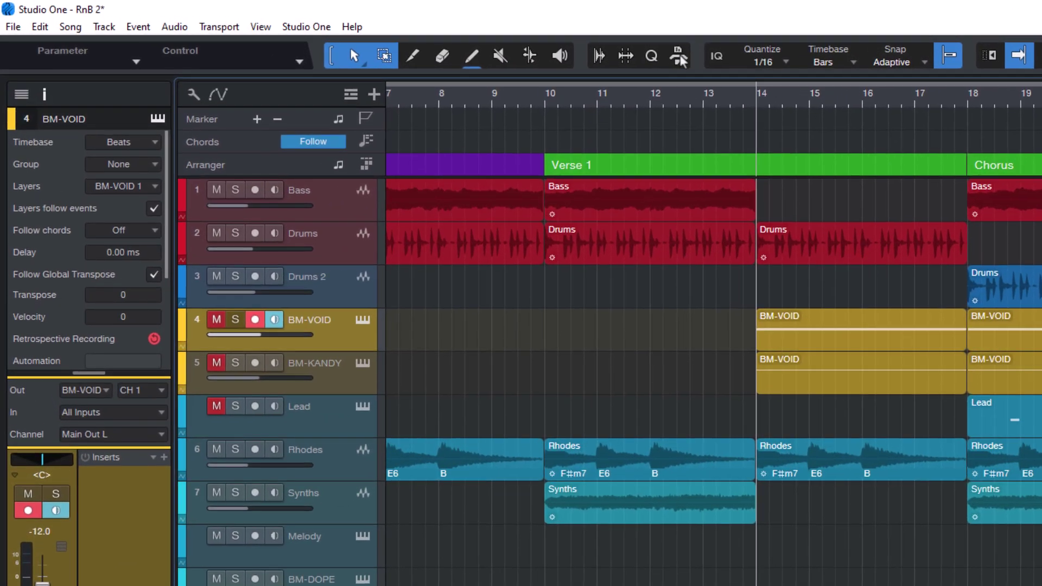
Show the macro toolbar, add a new empty button after Merge, and start a new macro for it.
click(679, 57)
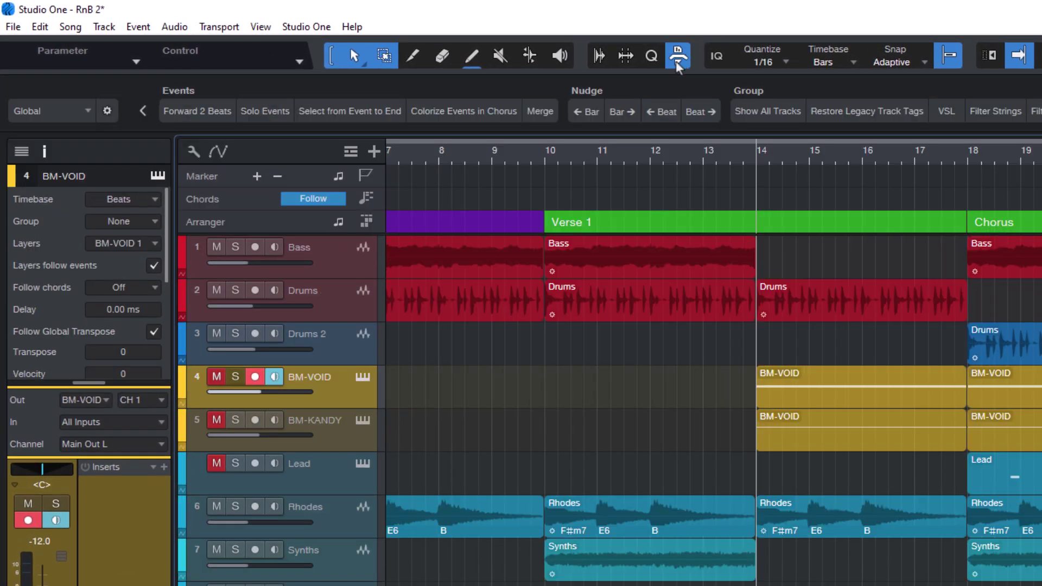
right_click(539, 109)
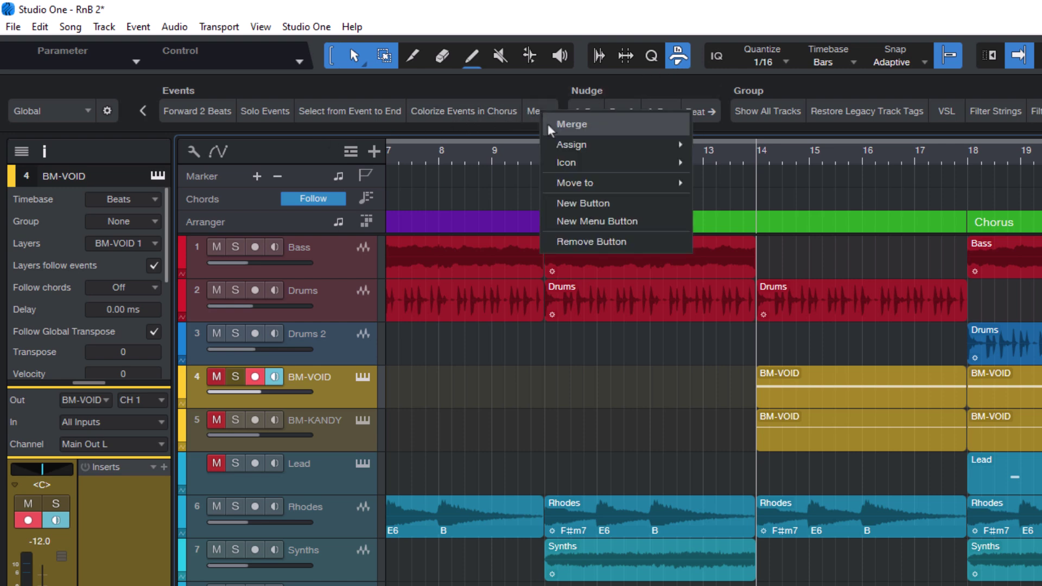
click(591, 208)
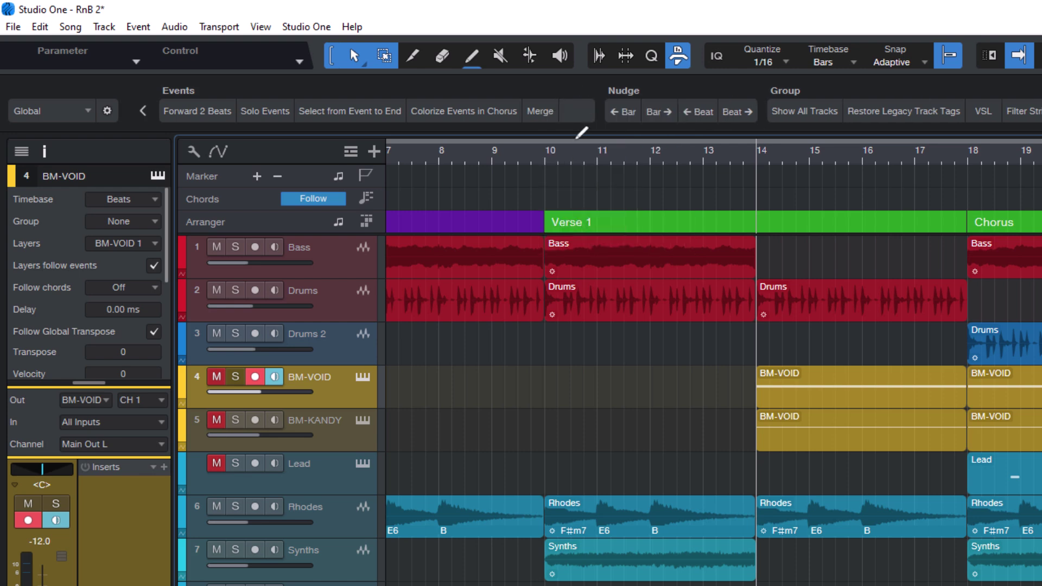
right_click(575, 109)
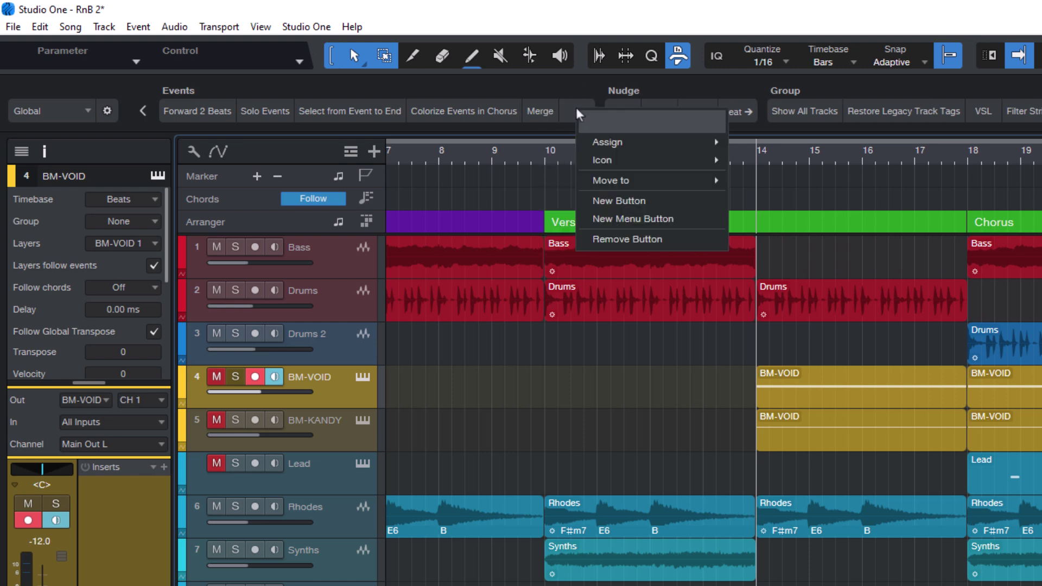
Create a new macro and add the Transport > Toggle Start command found by searching 'Toggle Start'.
mouse_move(639, 145)
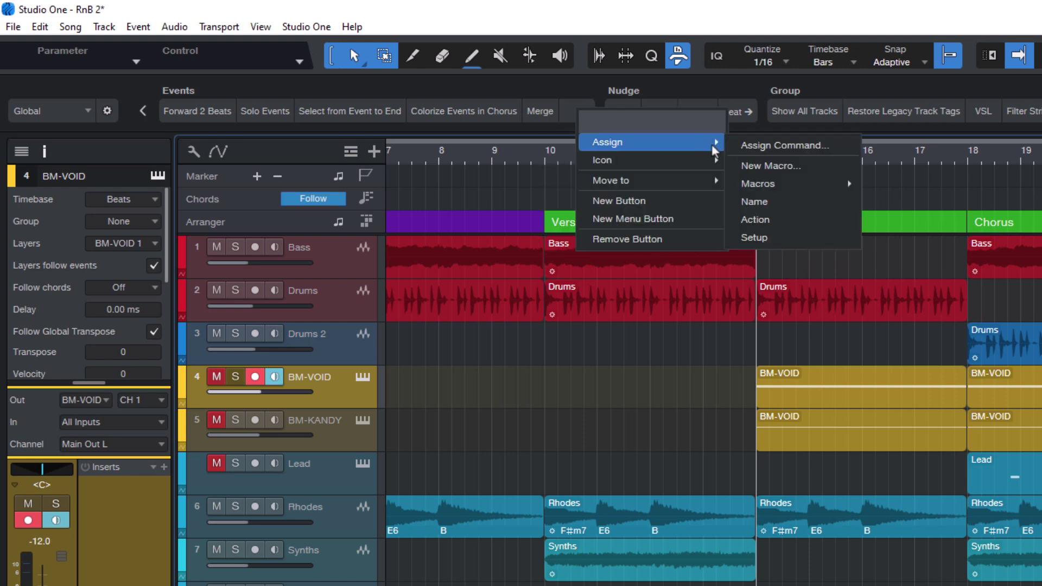
click(770, 165)
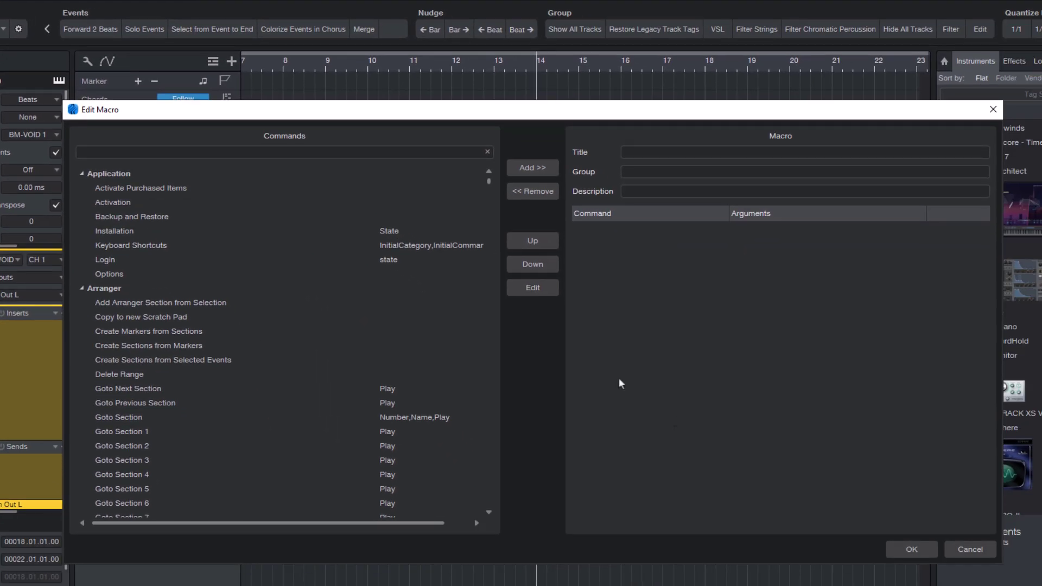
click(338, 154)
text(To)
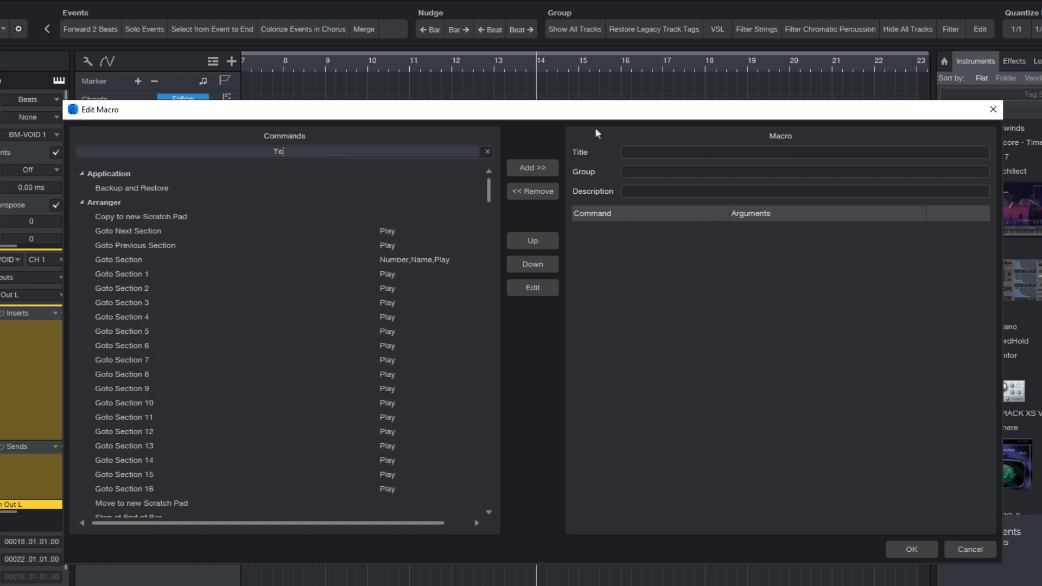
text(ggle Start)
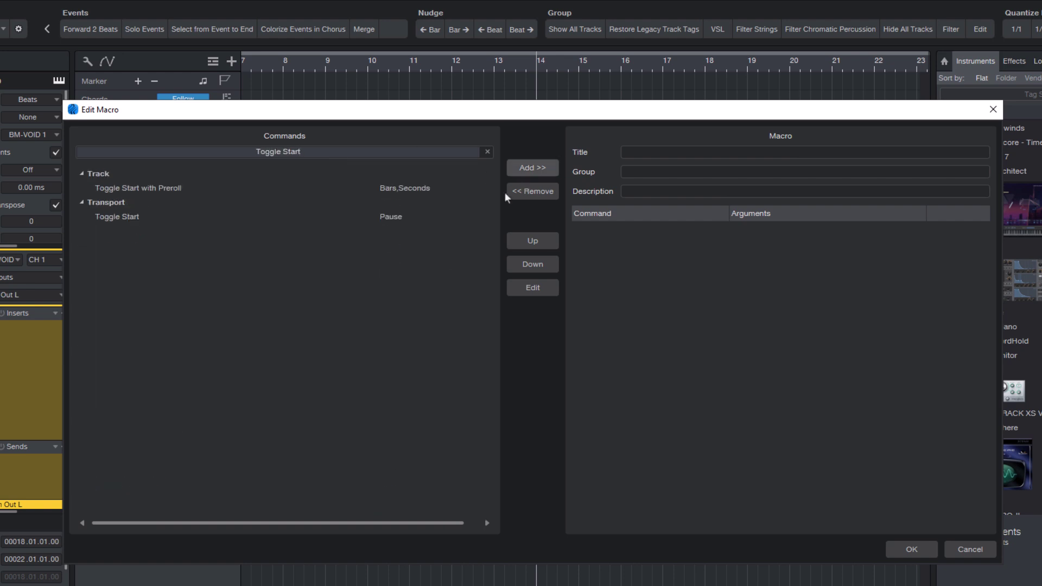
double_click(171, 219)
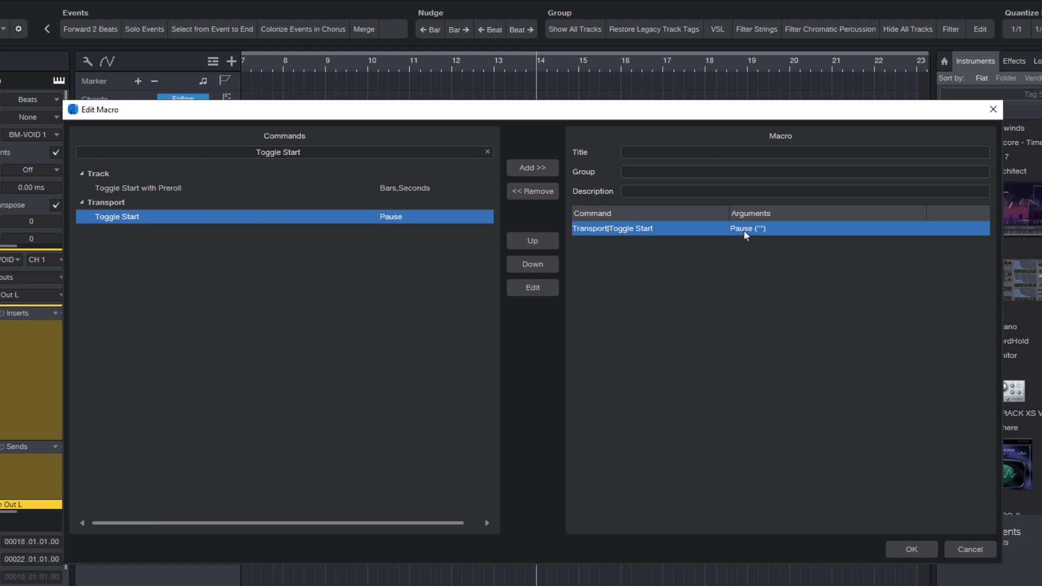
Set the Toggle Start command's Pause argument to 1.
double_click(678, 230)
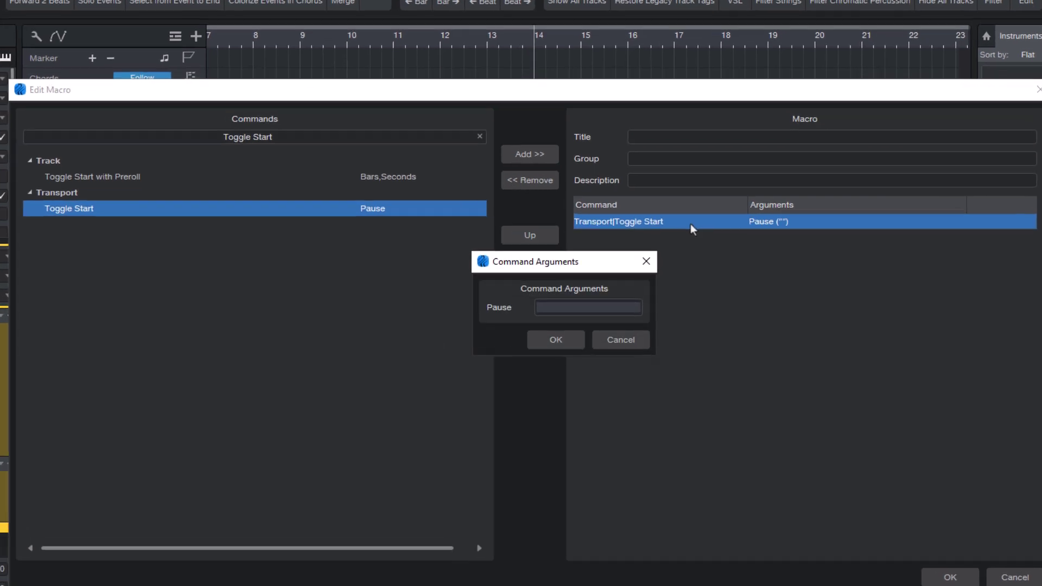
text(1)
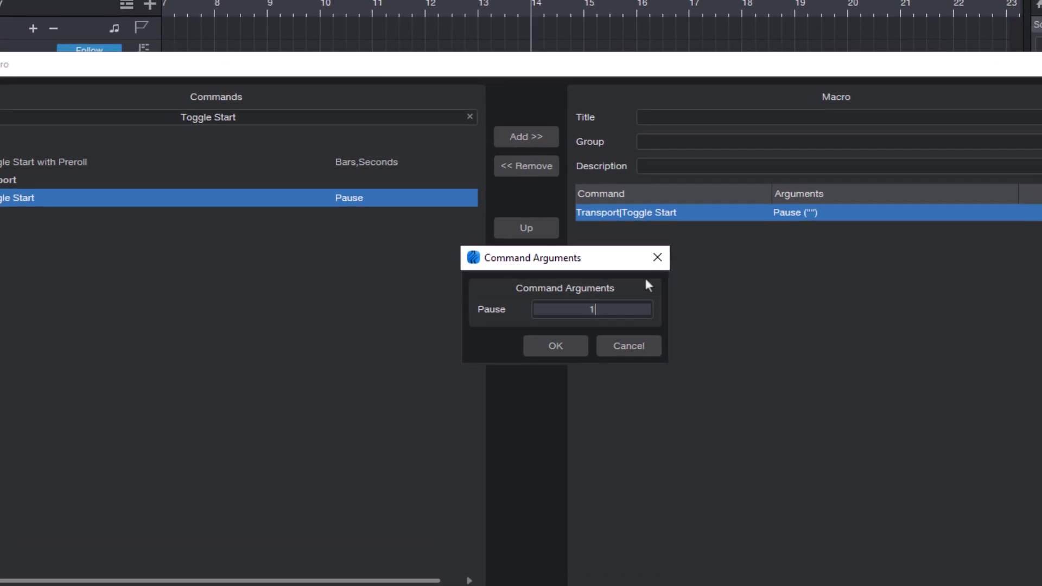
click(555, 345)
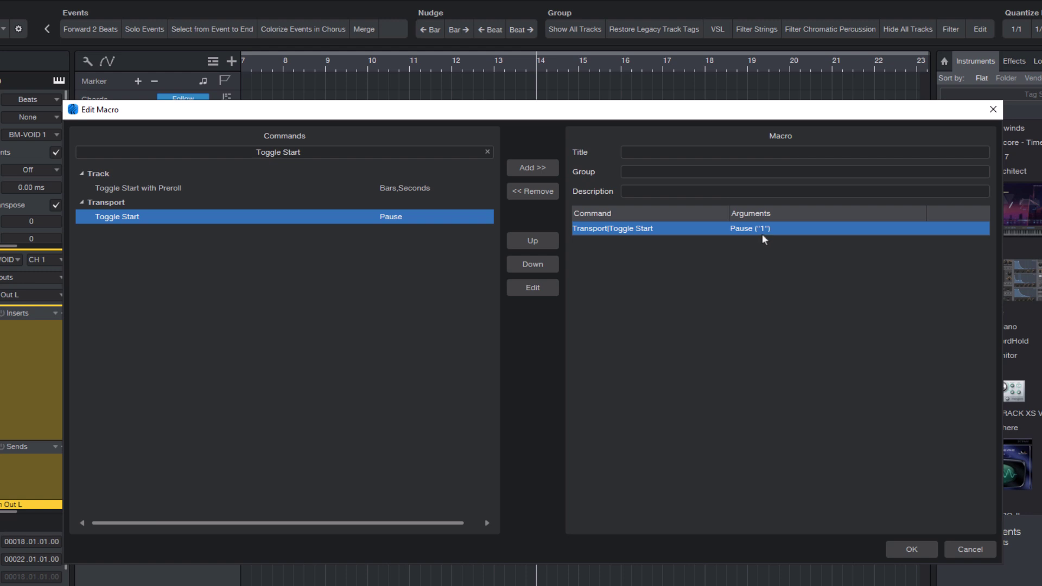
Title the macro 'Pause' and save it as the new button.
click(754, 156)
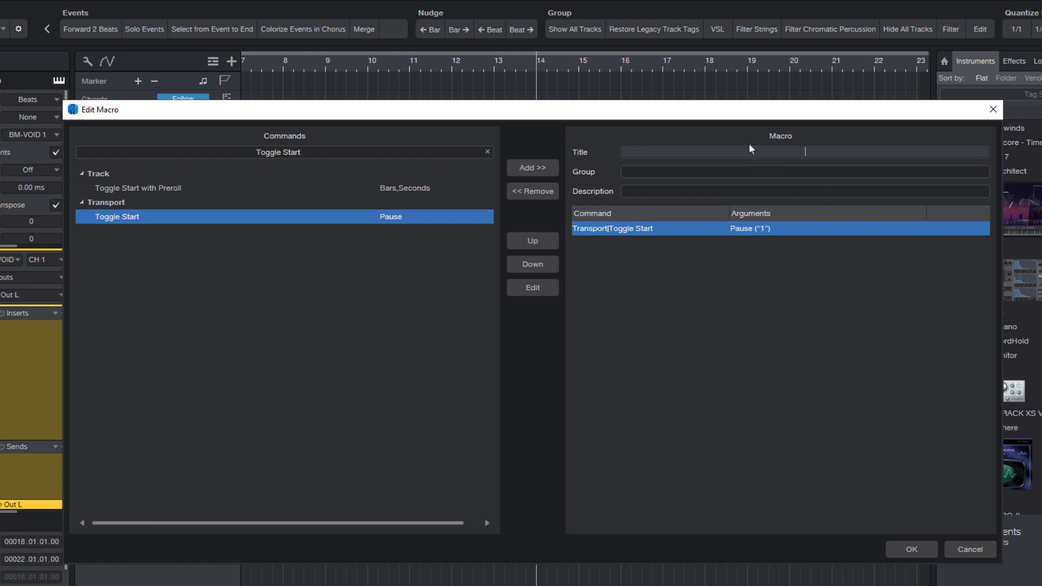
text(Pause)
click(827, 369)
click(911, 548)
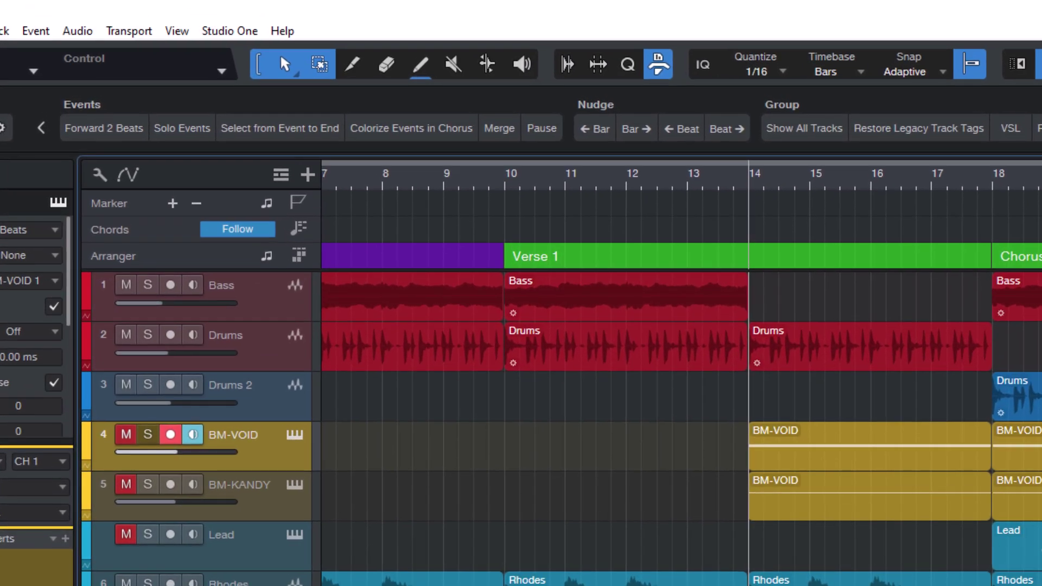
Play the song from bar 16 and stop it, watching the playhead return to 16.03.03.99.
click(542, 130)
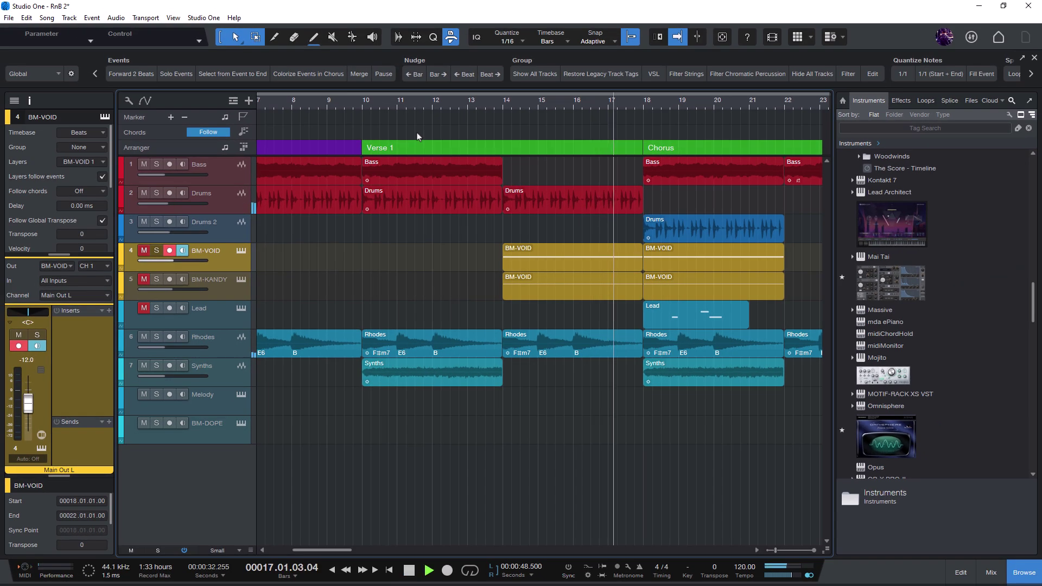
key(space)
key(space)
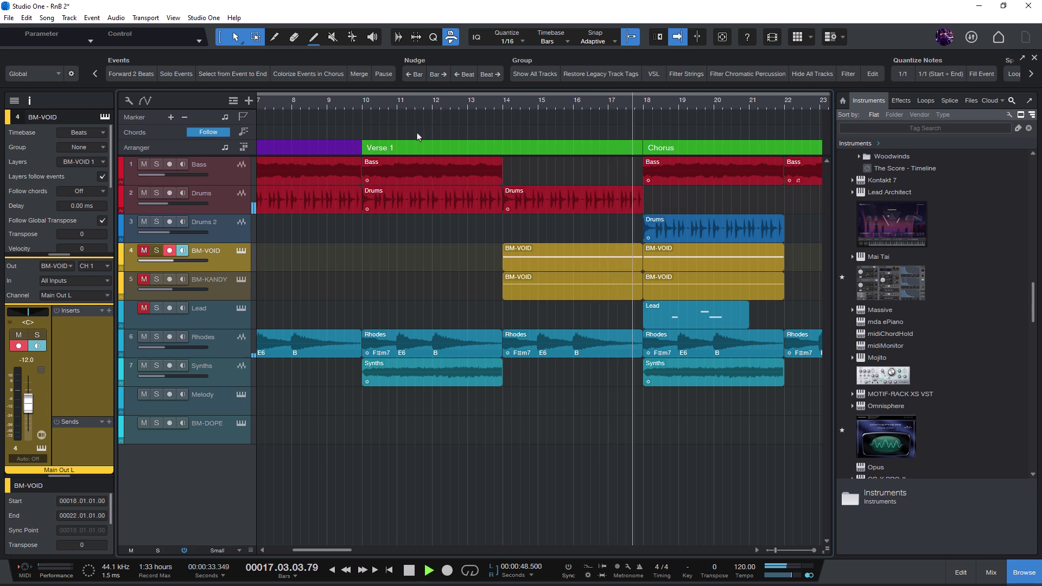
key(space)
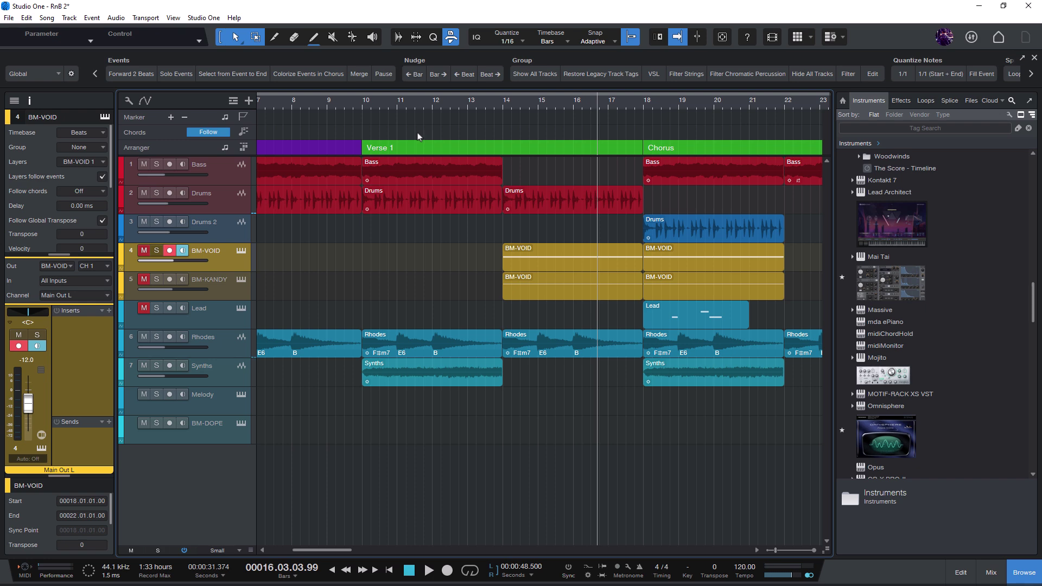
Assign the > key as the Pause macro's keyboard shortcut in Keyboard Shortcuts and confirm.
click(203, 17)
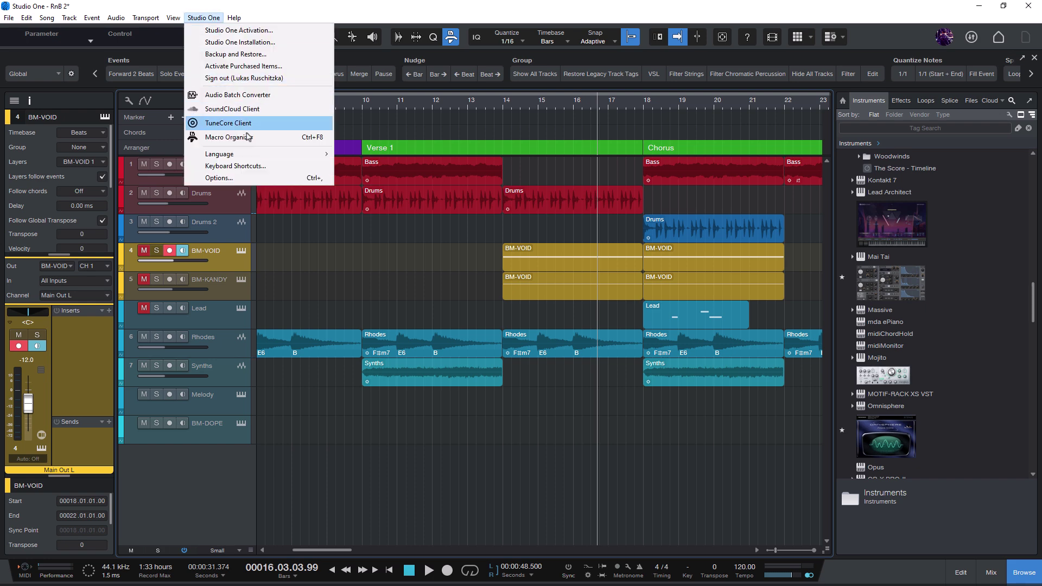
click(256, 166)
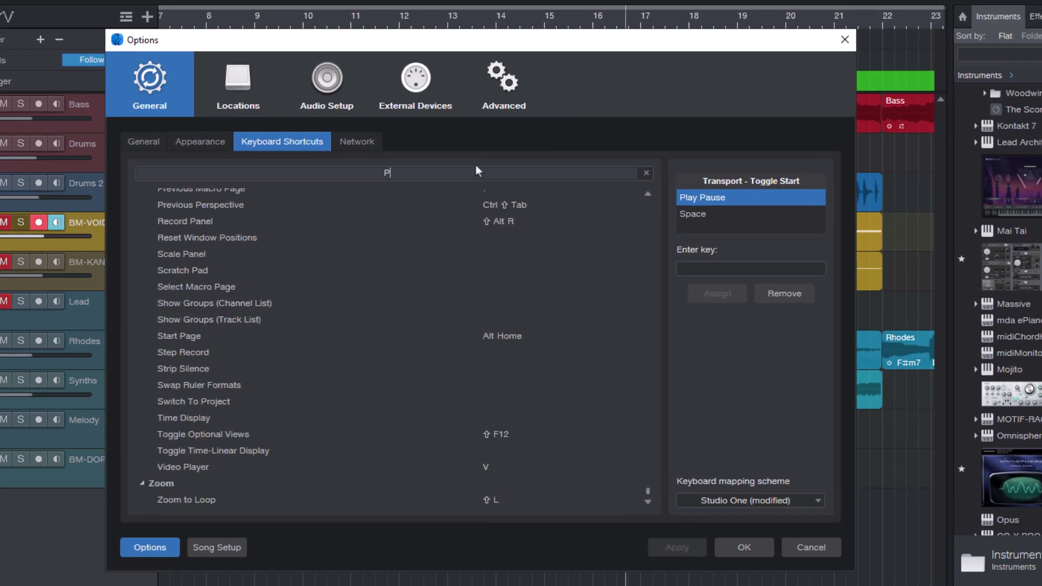
text(Pause)
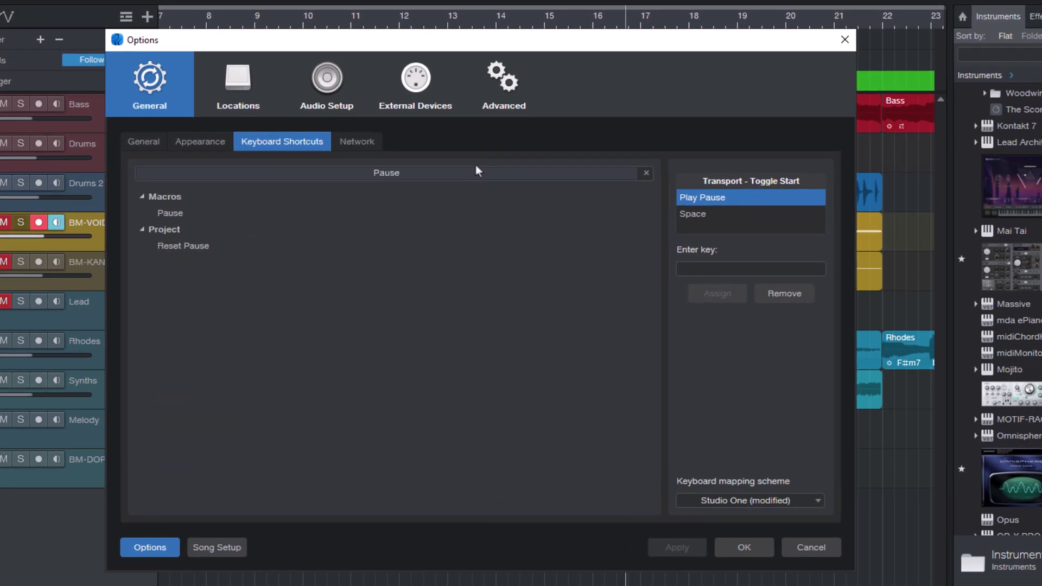
click(246, 213)
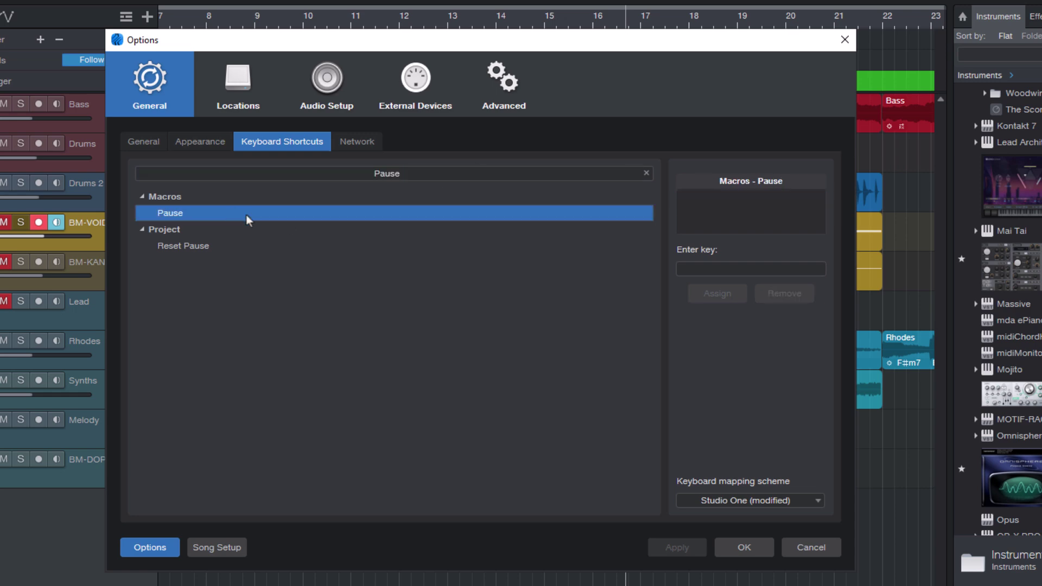
click(713, 271)
text(>)
click(738, 297)
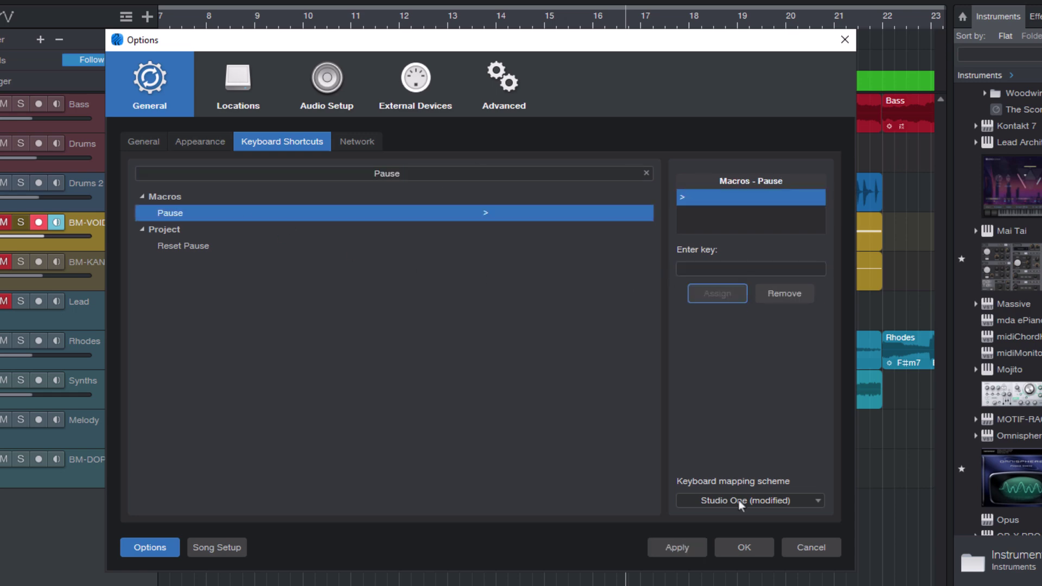
click(738, 546)
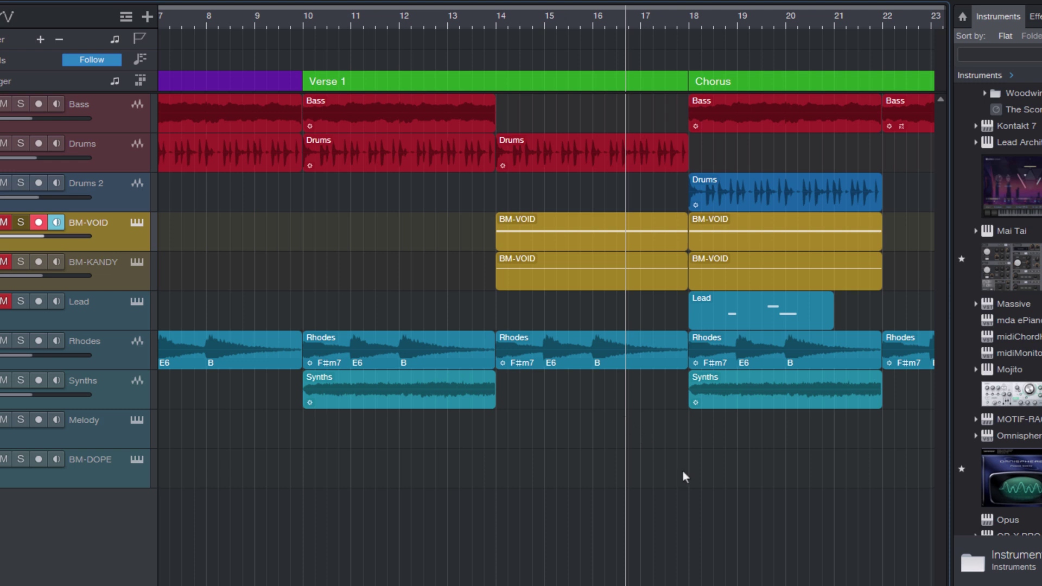
Pause playback with the shortcut, then resume it from the same spot.
key(space)
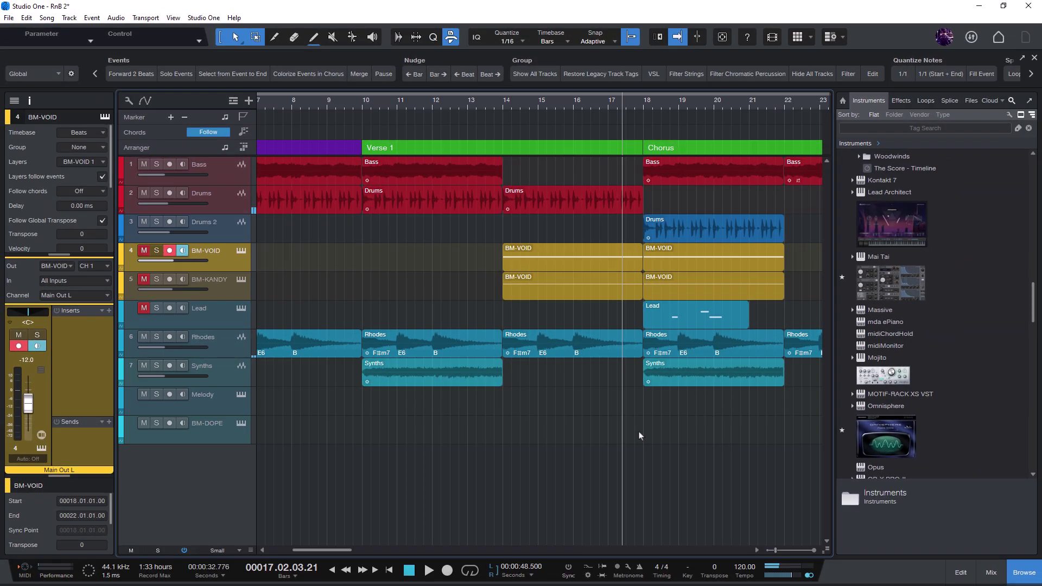
key(space)
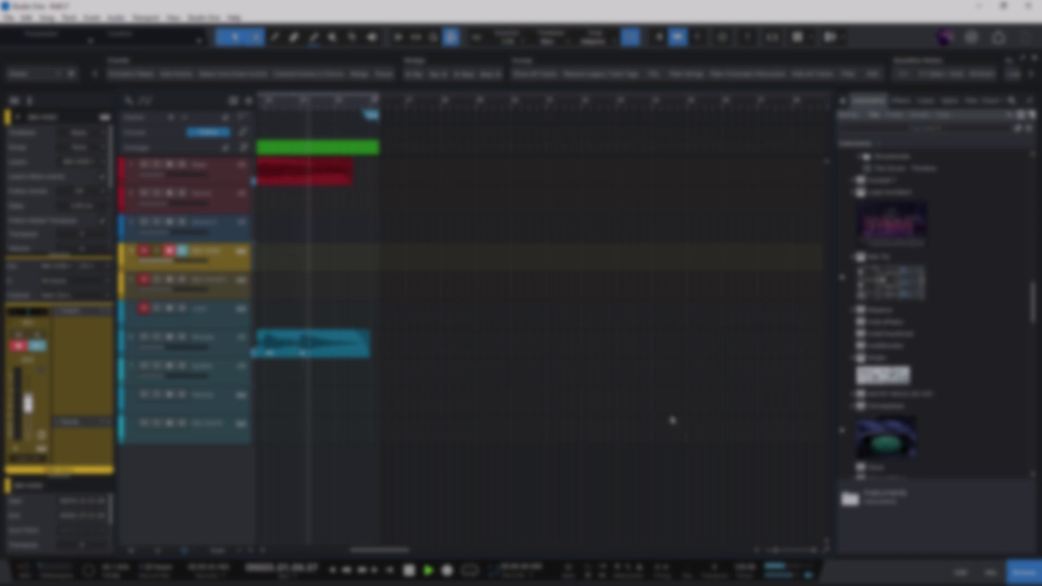
click(352, 551)
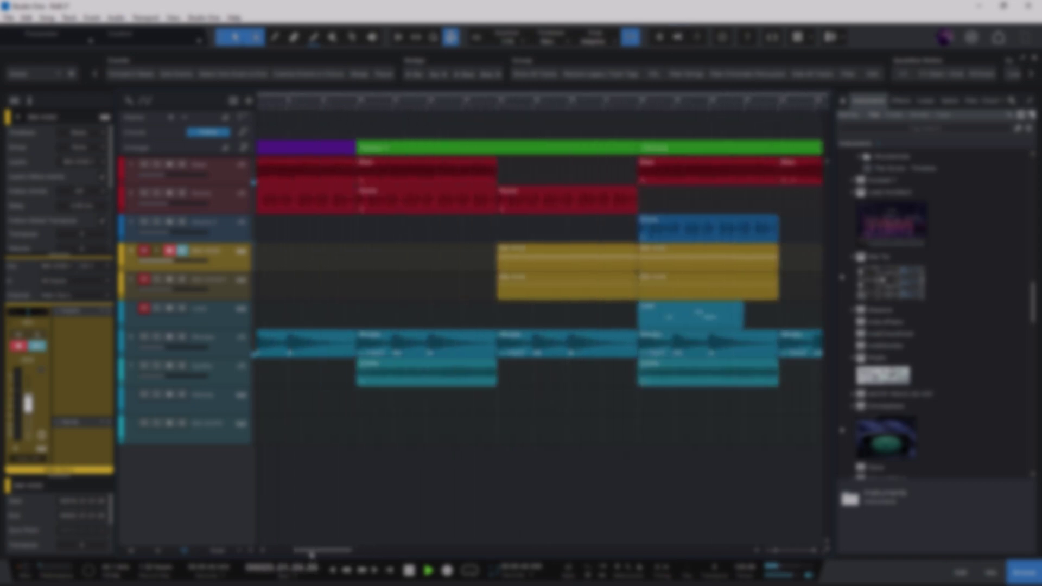